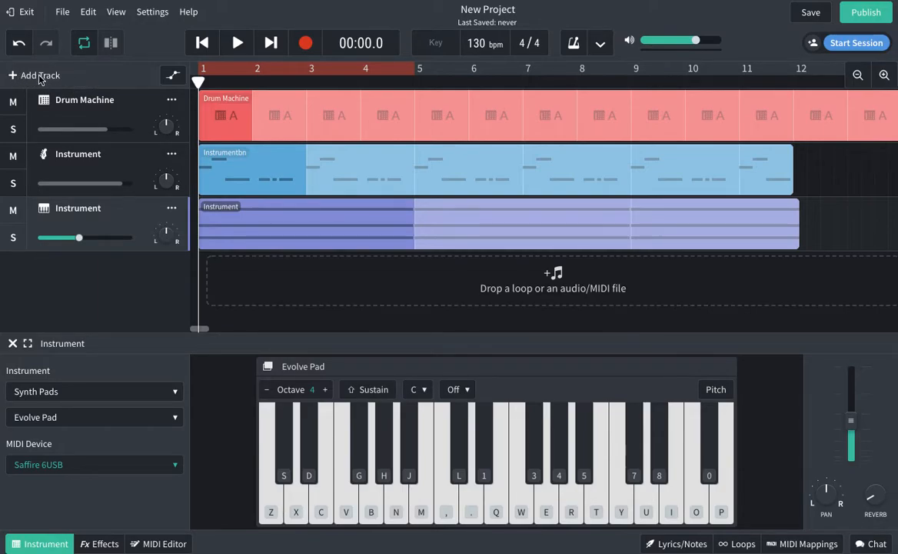
Step: Add a new virtual instrument track and set its instrument category to Synth Leads
left_click(35, 75)
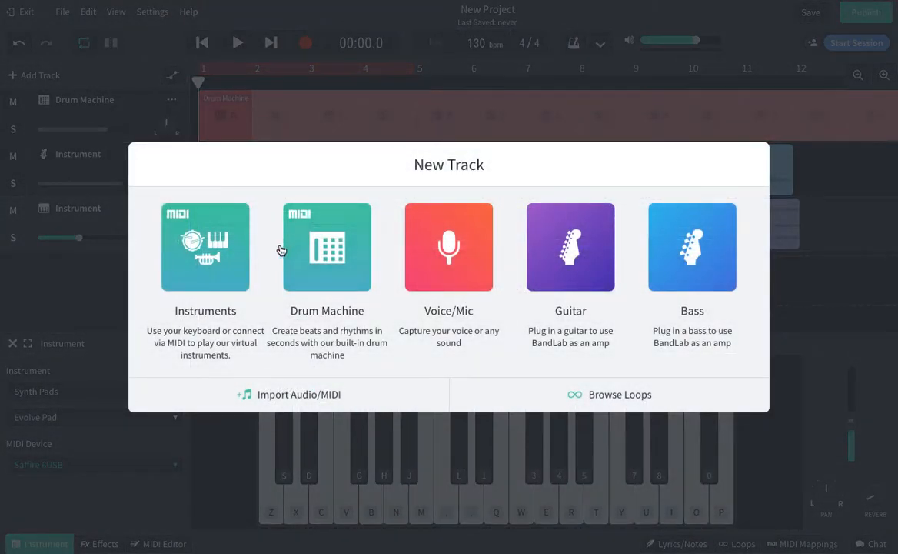
left_click(223, 261)
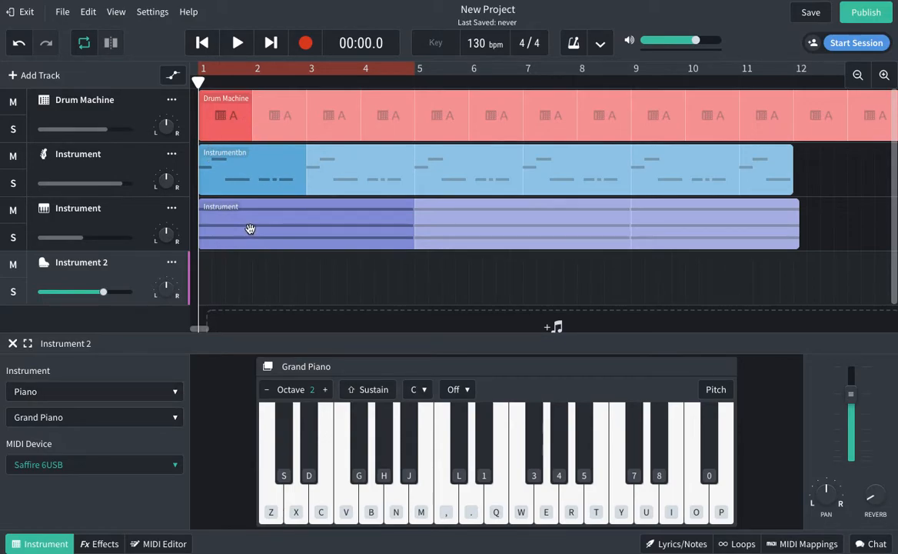
left_click(104, 395)
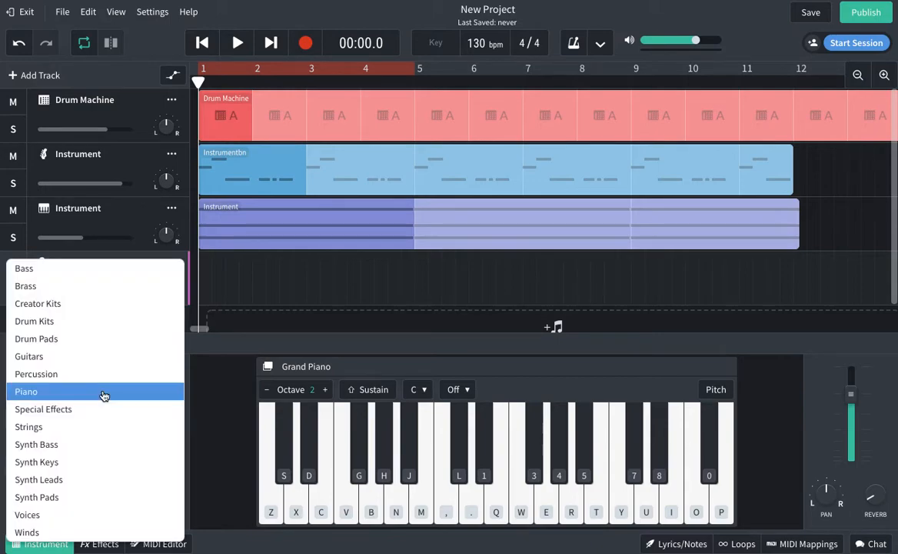
left_click(79, 481)
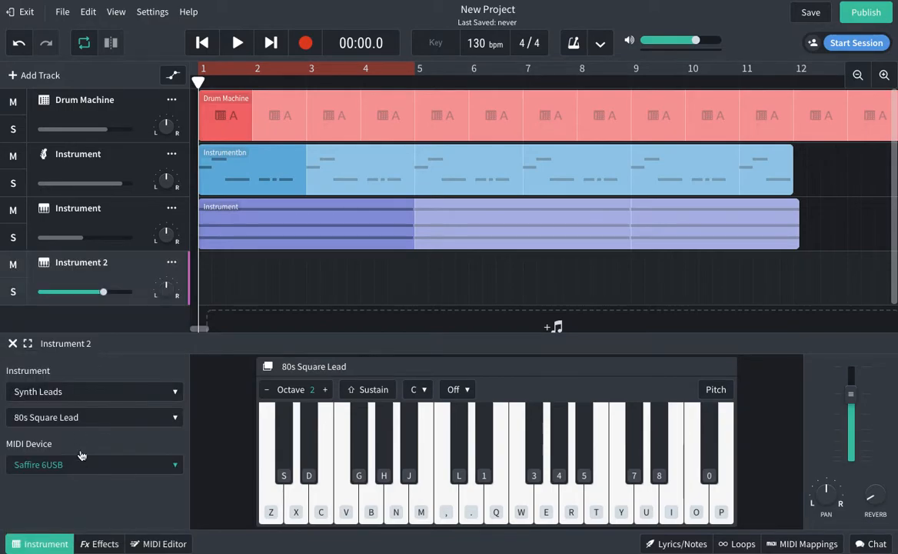
Step: Try the 80s Square Lead preset on the new track by playing a few notes
left_click(65, 424)
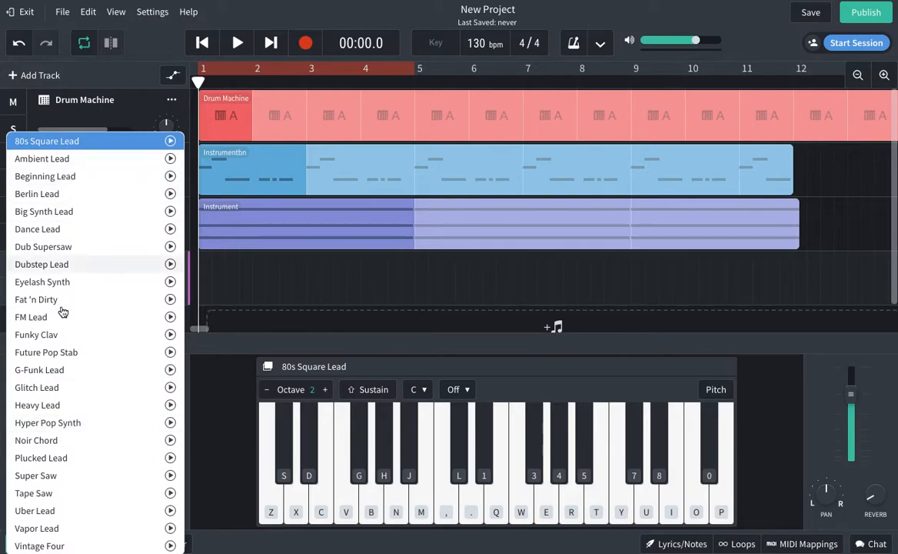
left_click(69, 144)
key("b")
key("n")
key("m")
key("comma")
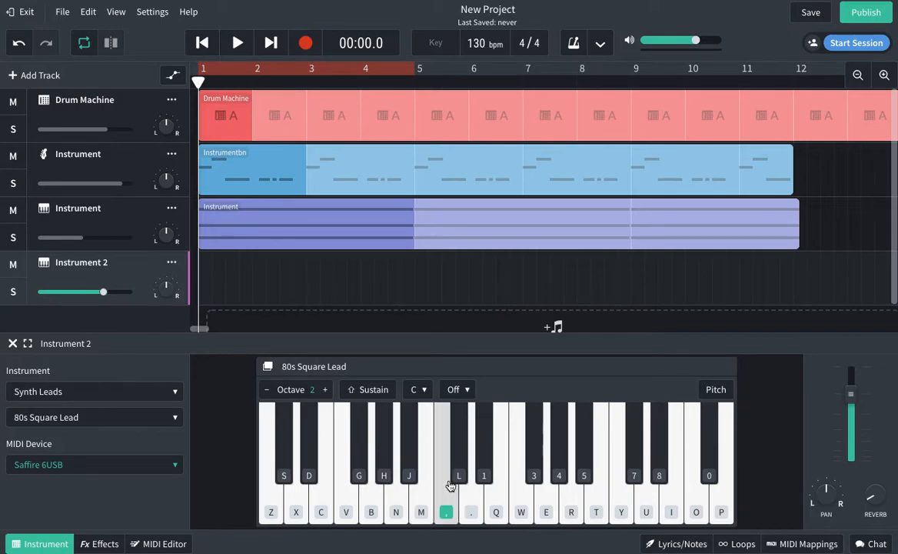
Step: Set the new track's preset to Dub Supersaw and test it by playing a few notes
left_click(135, 415)
left_click(43, 246)
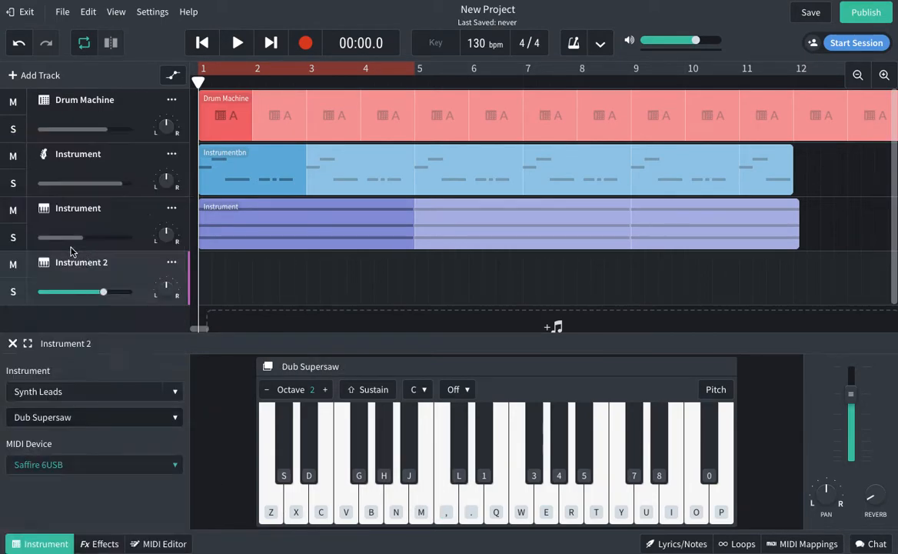
key("b")
key("n")
key("m")
key("comma")
key("n")
key("comma")
Step: Rehearse a lead melody around the C, B, A and E notes on the on-screen keyboard at octave 4
left_click(449, 511)
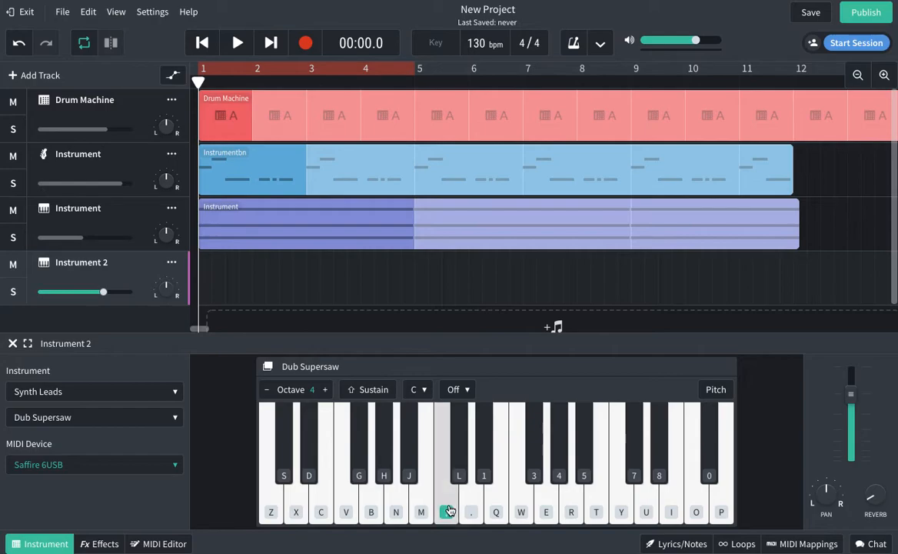
left_click(457, 512)
key("m")
key("n")
key("comma")
key("q")
key("comma")
key("m")
key("n")
key("comma")
key("q")
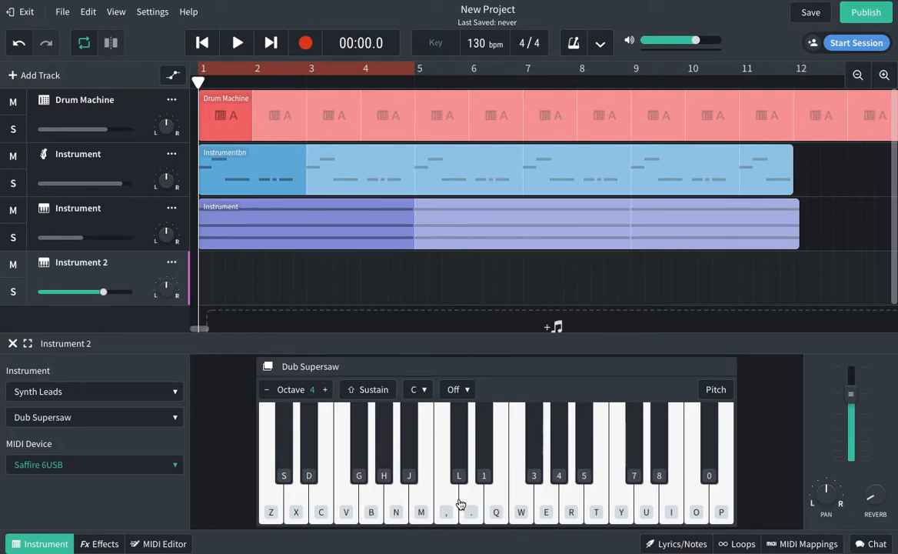
Step: Play the project from the start to try the melody over the existing tracks, and return the playhead to the beginning
left_click(237, 46)
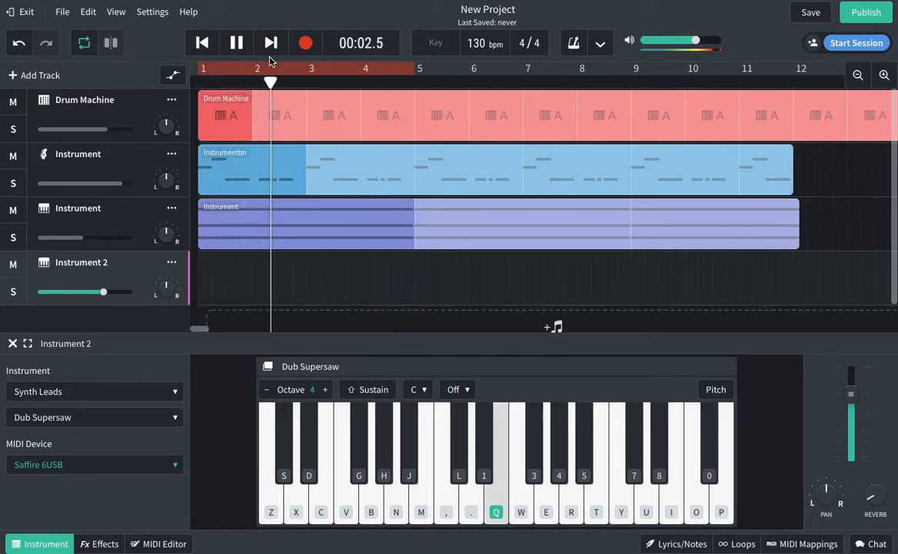
left_click(237, 43)
left_click(202, 43)
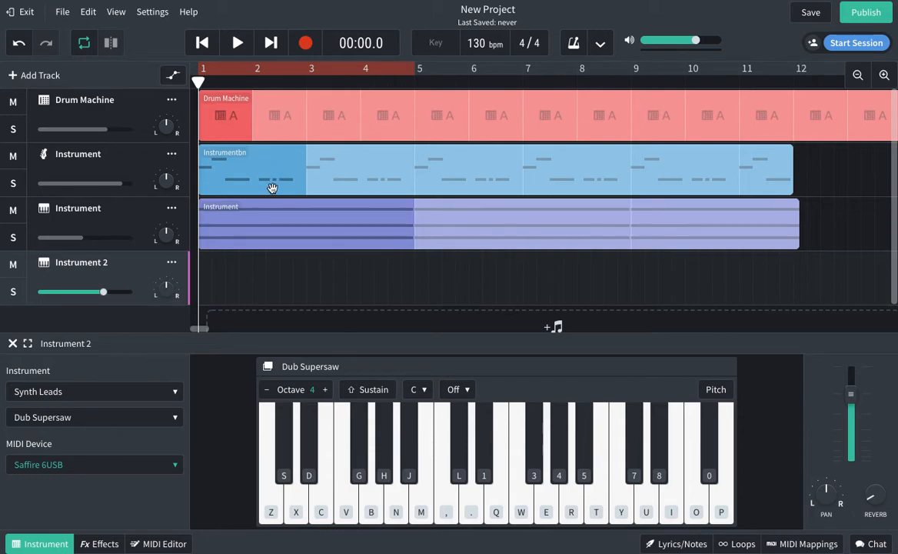
Step: Record a two-bar lead melody using the notes C, B, A, C, D and E on the Instrument 2 track
left_click(306, 43)
key("comma")
key("m")
key("n")
key("comma")
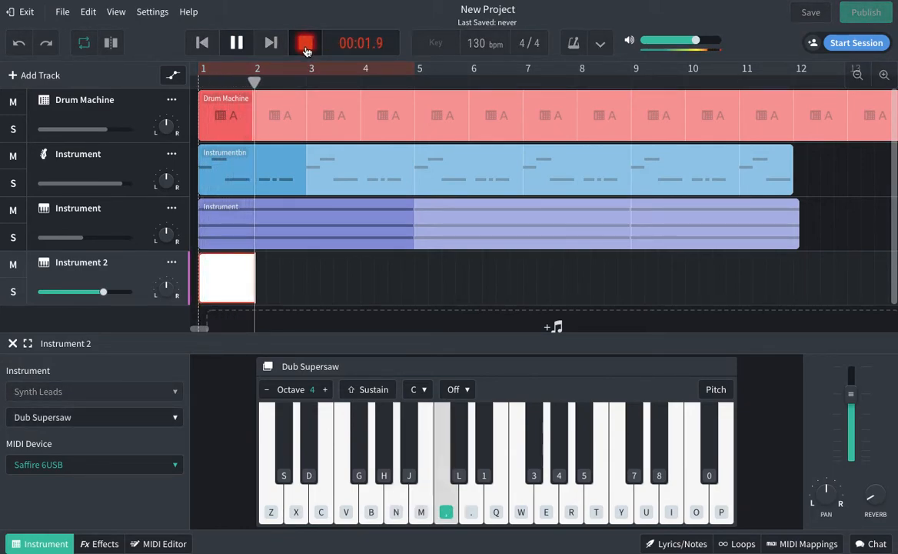
key("period")
key("q")
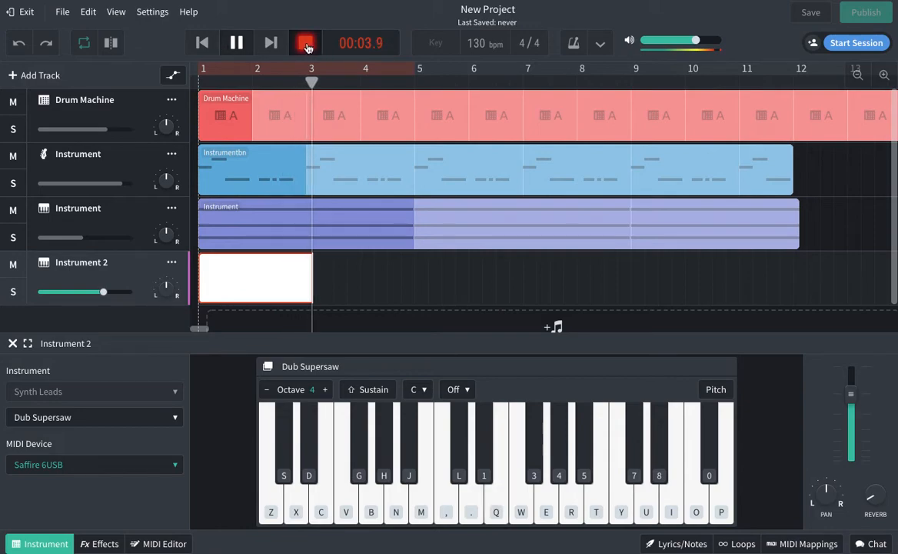
left_click(307, 44)
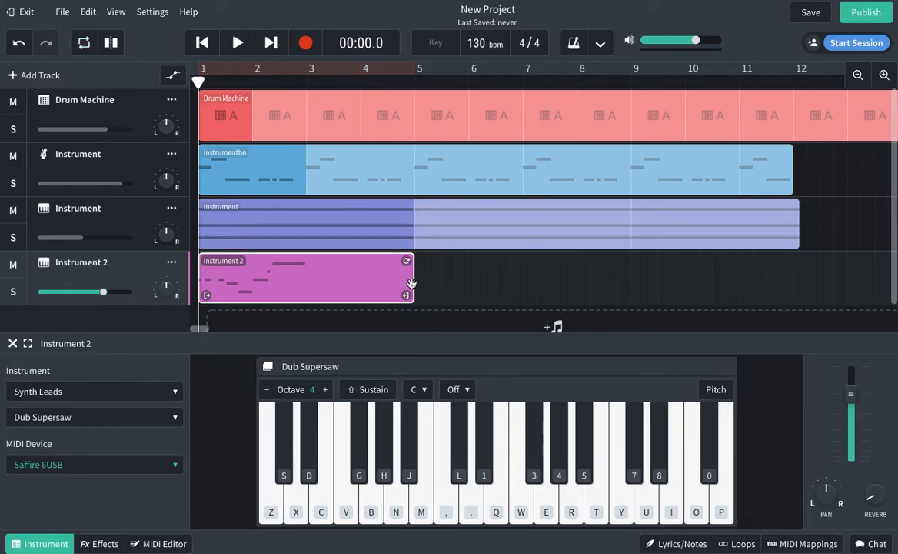
Step: Trim the recorded Instrument 2 region to end at bar 3, with the playhead back at the start of the project
left_click_drag(410, 298, 302, 298)
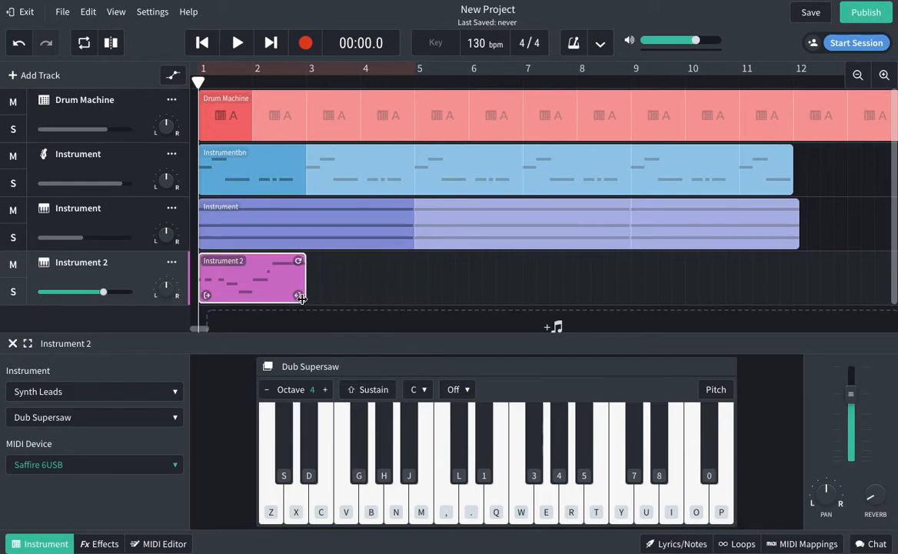
left_click(306, 81)
left_click_drag(306, 81, 192, 105)
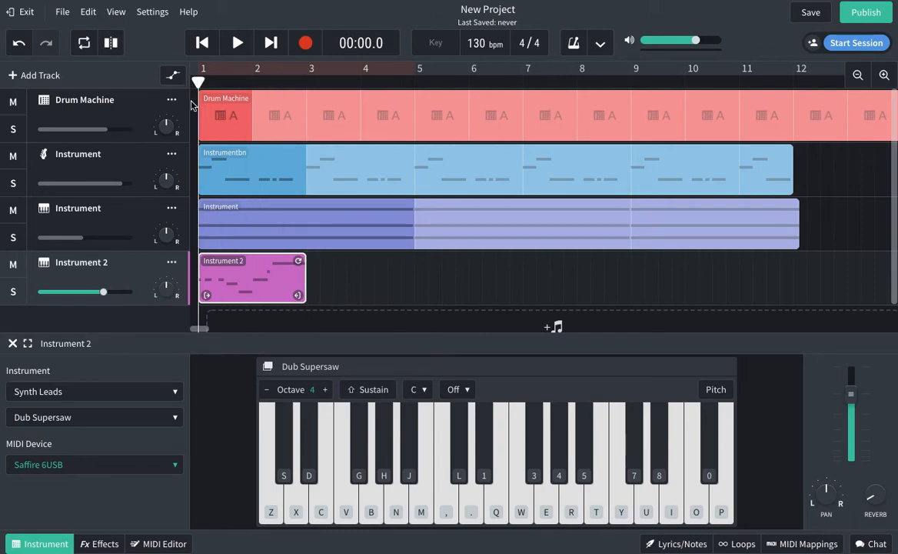
Step: Open the Instrument 2 region's notes for MIDI editing and quantize all of them to 1/16
double_click(256, 281)
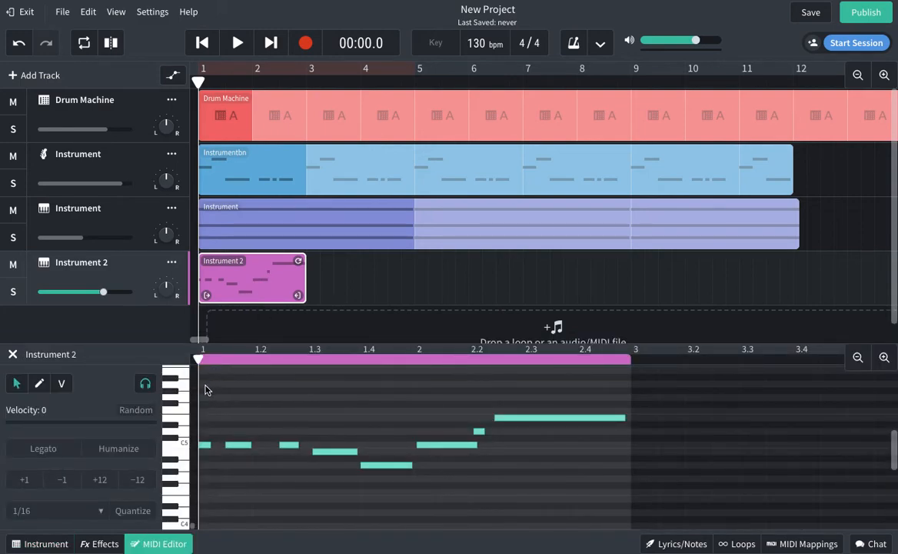
left_click_drag(210, 383, 492, 496)
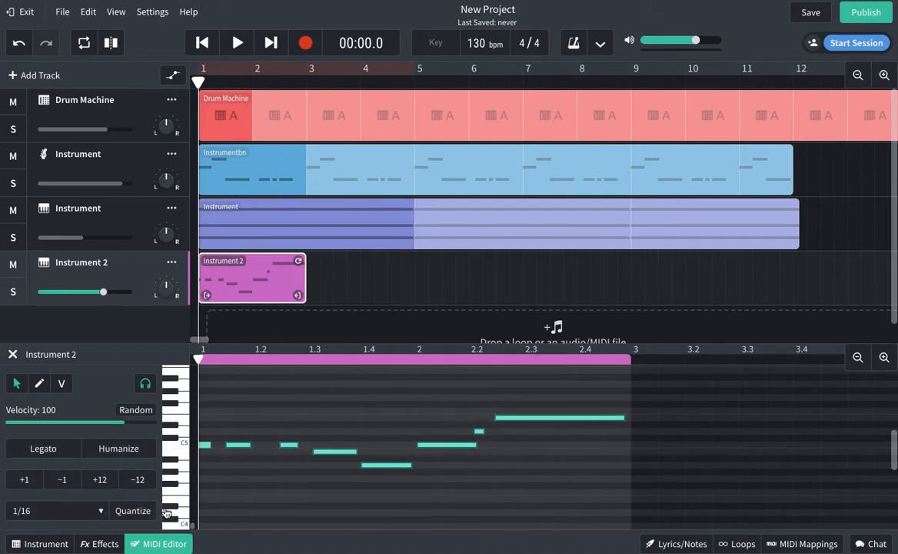
left_click(133, 510)
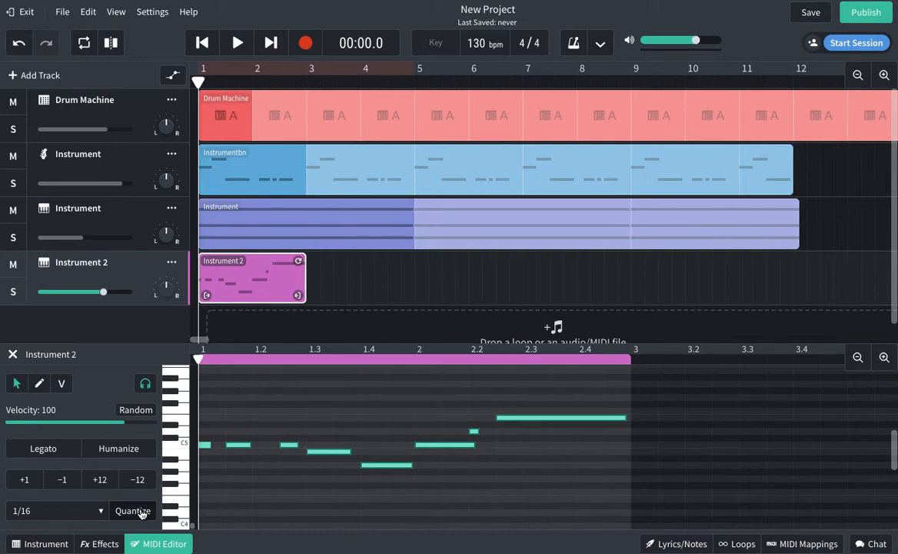
Step: Loop the Instrument 2 region out to about bar 13
left_click(348, 264)
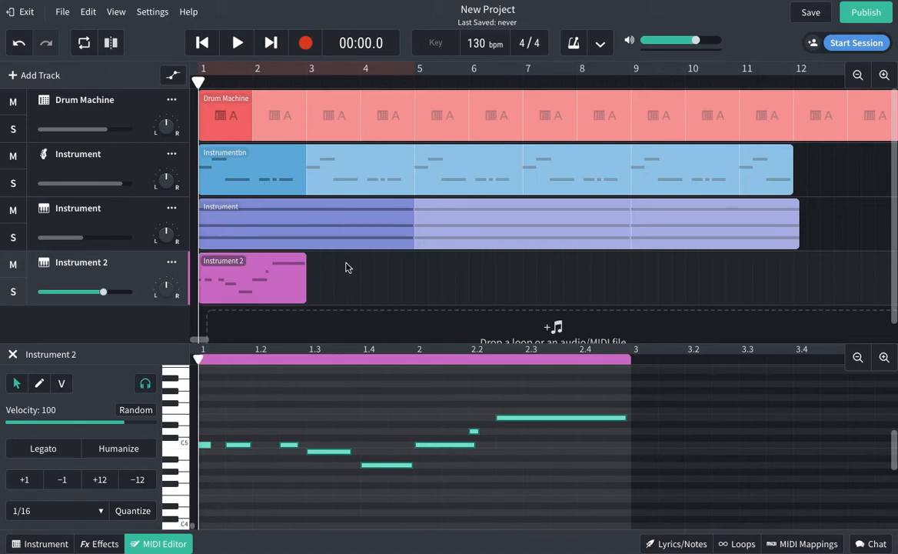
left_click(284, 273)
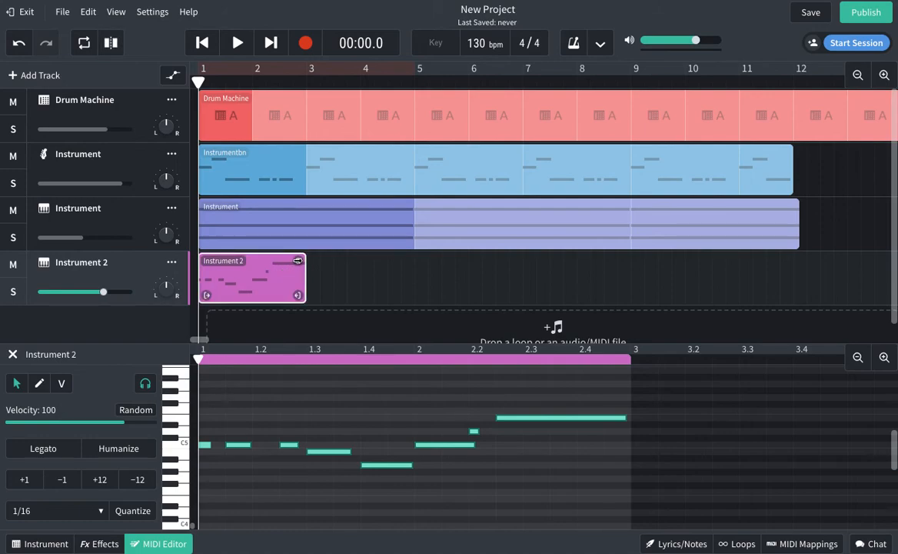
left_click_drag(298, 261, 845, 260)
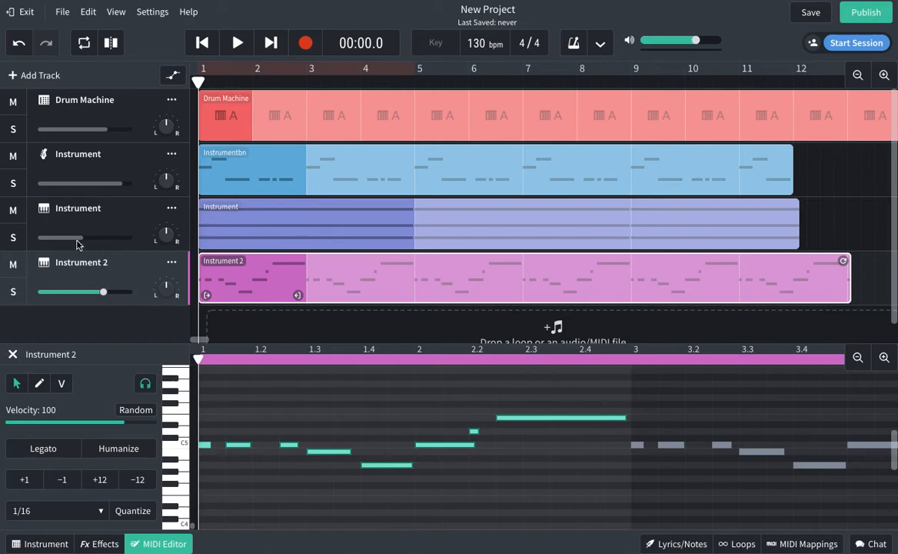
Step: Play the arrangement with the looped lead melody and return the playhead to the beginning
left_click(236, 44)
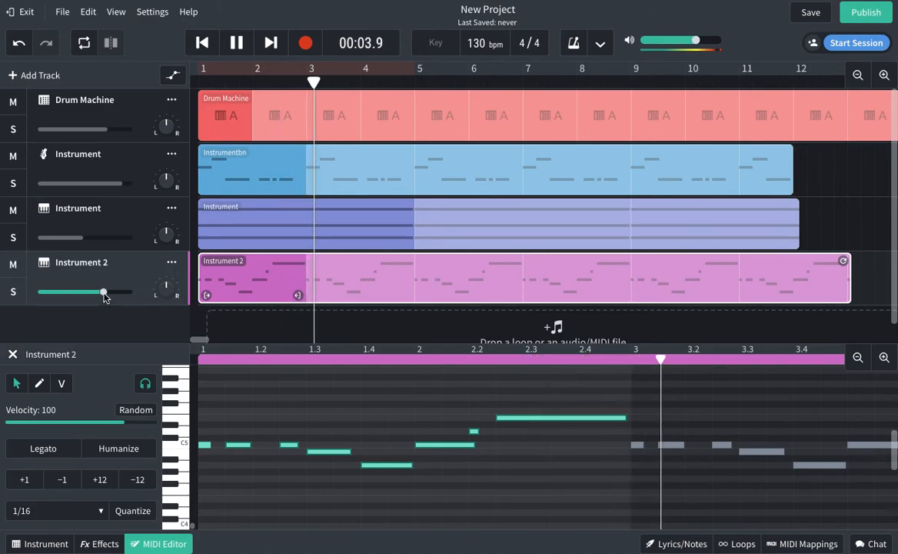
left_click(236, 43)
left_click(201, 42)
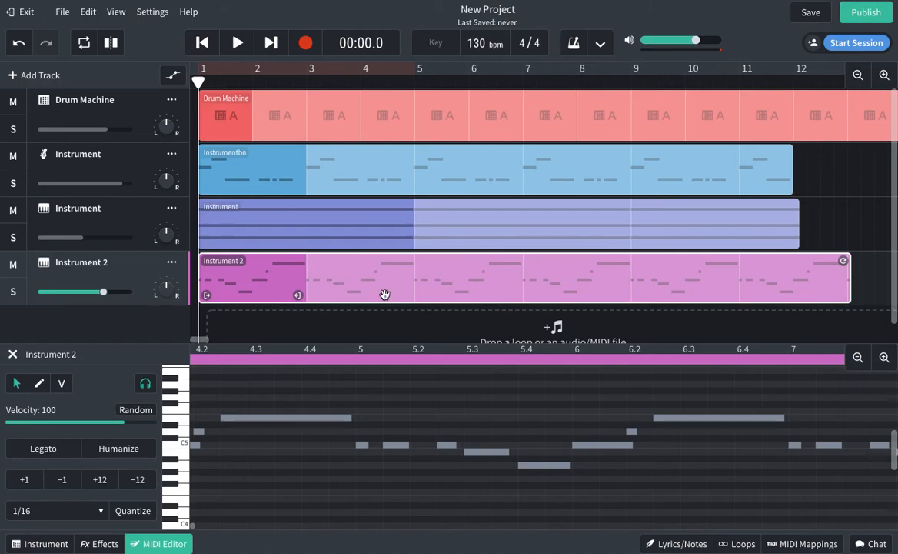
Step: Shorten the looped Instrument 2 region to end at bar 9 and place the playhead at bar 9
left_click(832, 222)
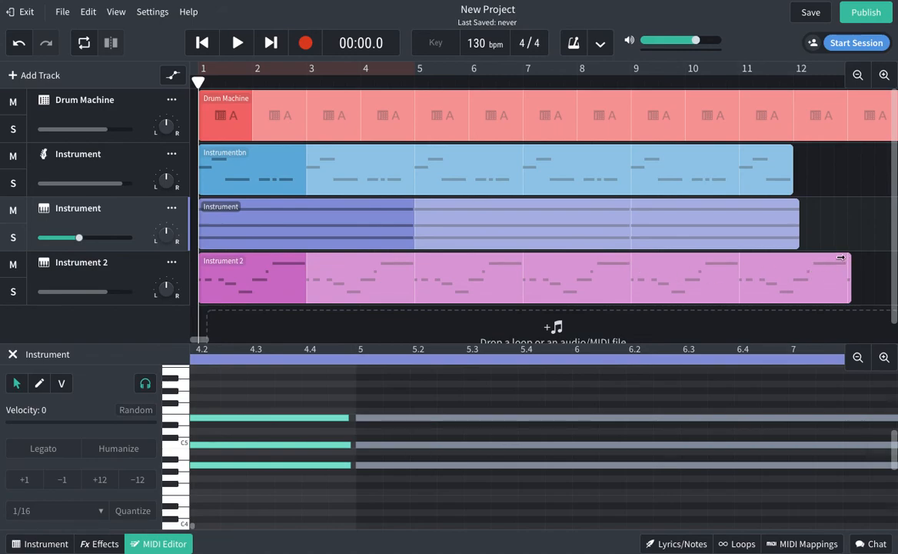
left_click_drag(660, 263, 623, 262)
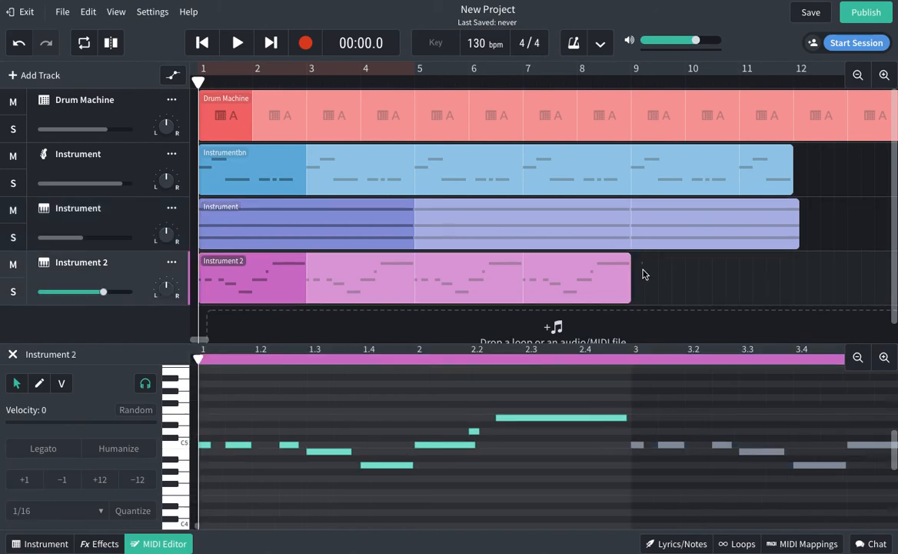
left_click(631, 75)
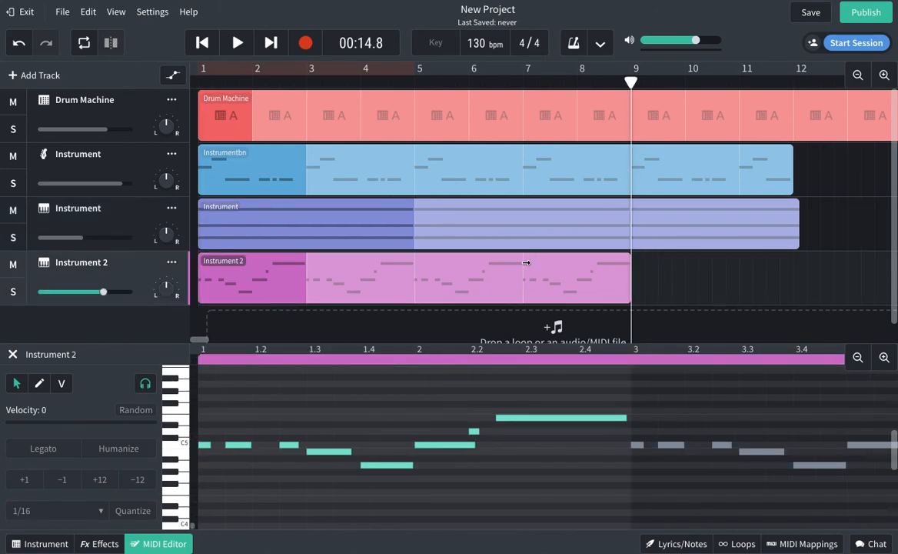